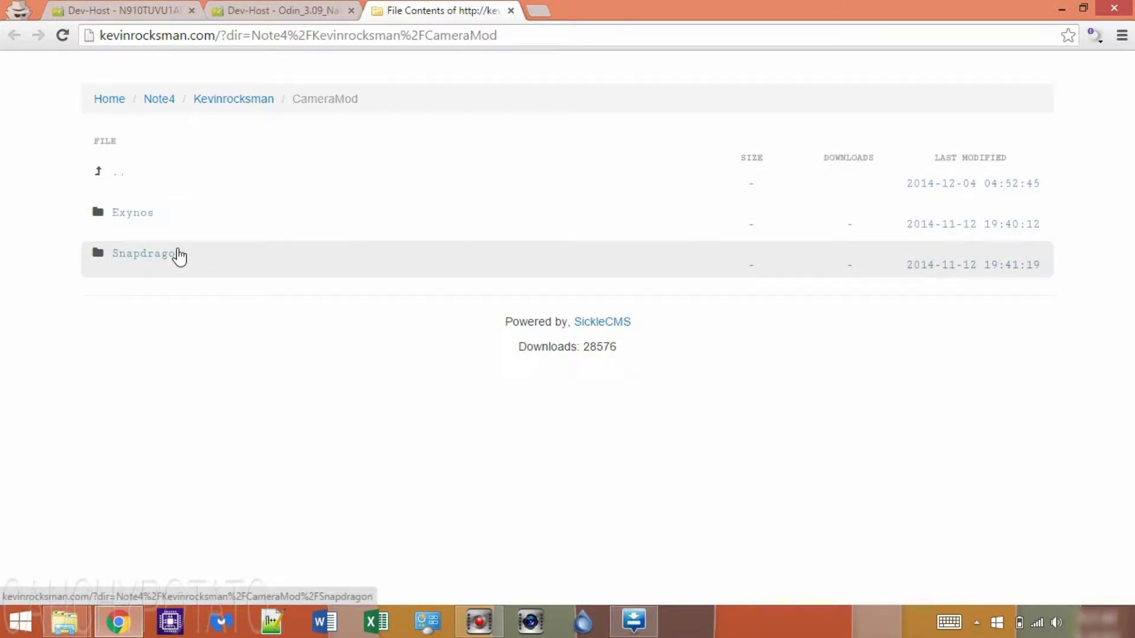
# - Browse Snapdragon > Version9.3 > Flashables and start downloading SamsungCamera3v9.3r.zip
pyautogui.click(179, 255)
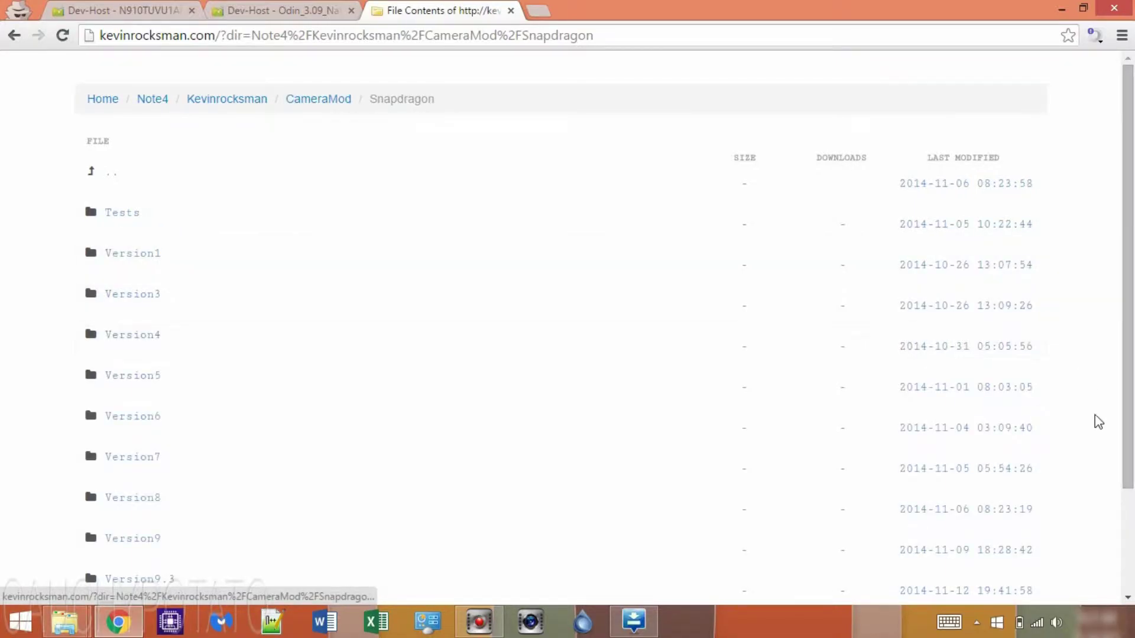
pyautogui.click(1126, 520)
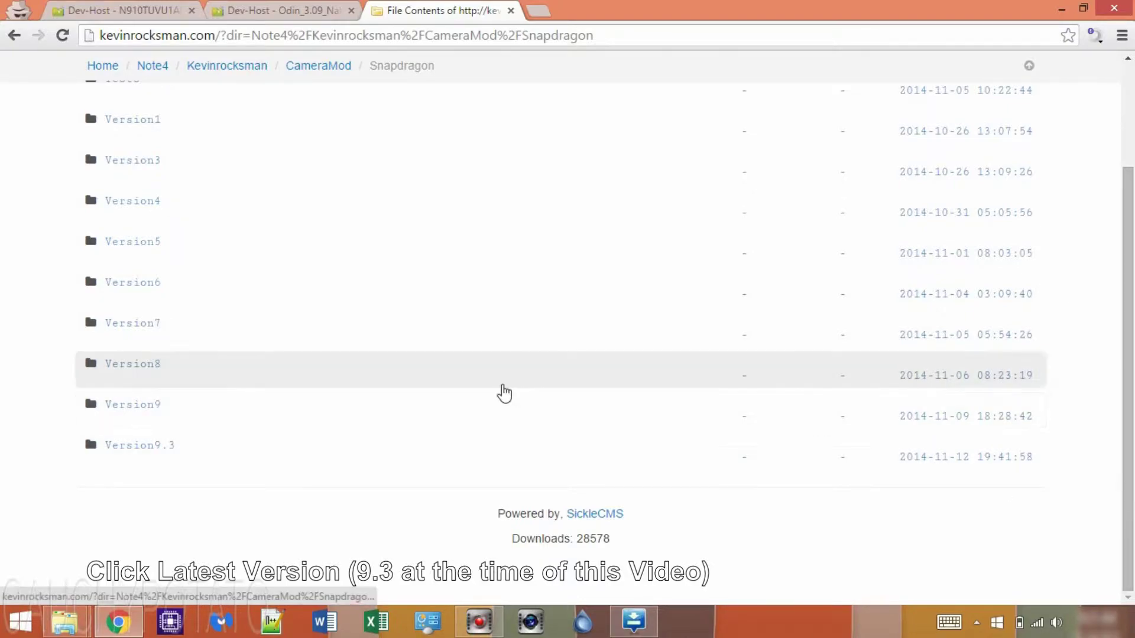
pyautogui.click(315, 446)
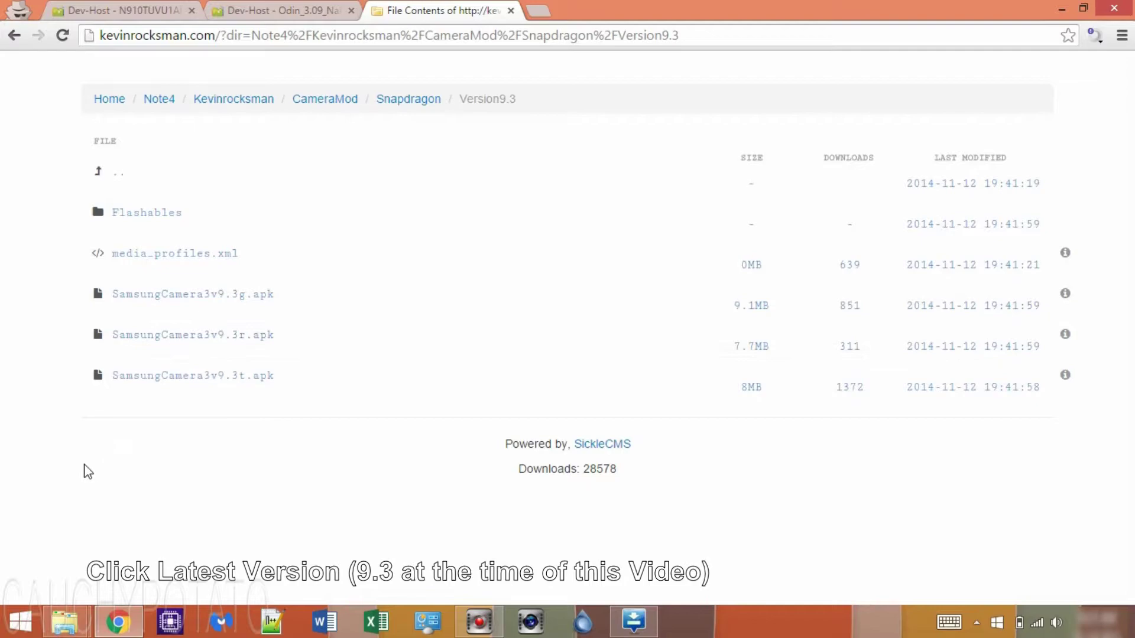
pyautogui.click(122, 215)
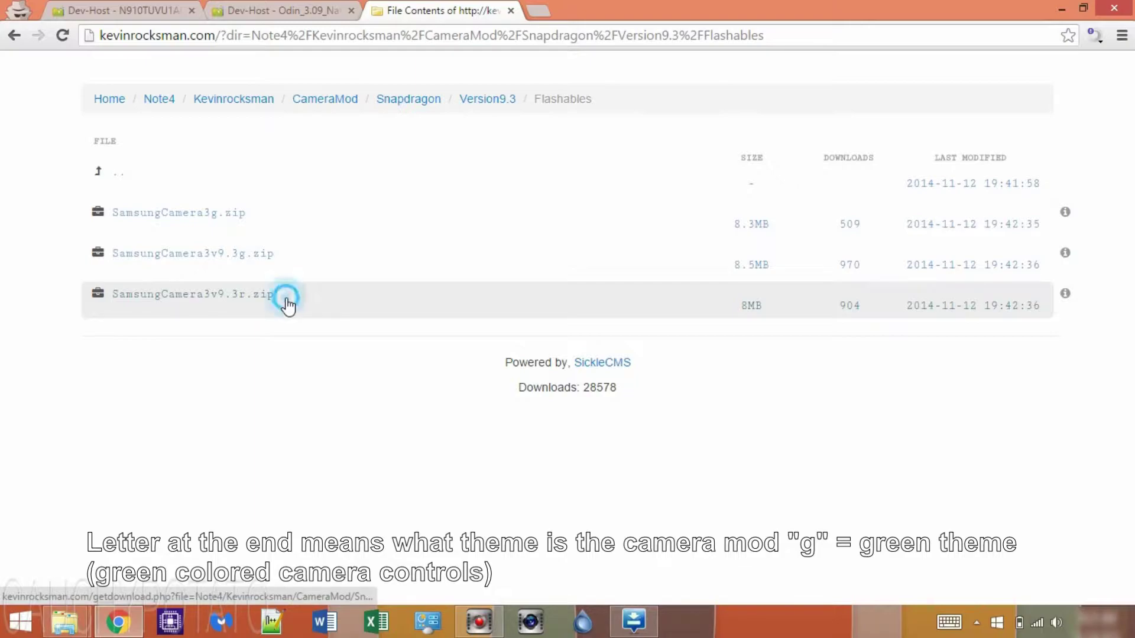
pyautogui.click(287, 300)
# - Save SamsungCamera3v9.3r.zip to Note 4 Root > Note 4 Camera mod, overwriting the existing copy
pyautogui.click(568, 82)
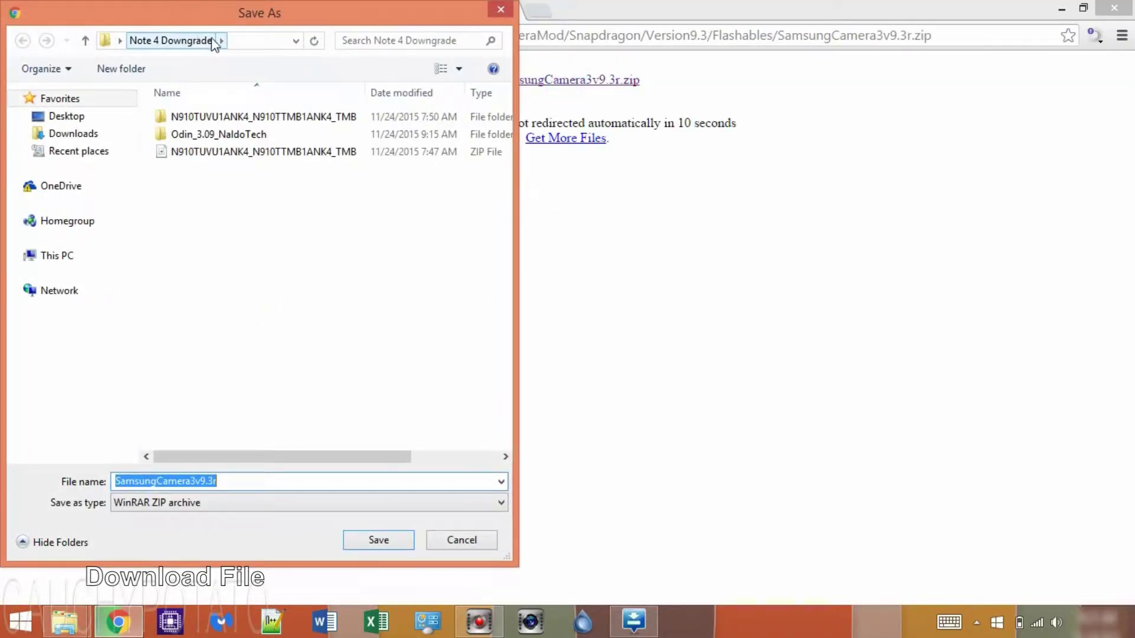
pyautogui.click(119, 41)
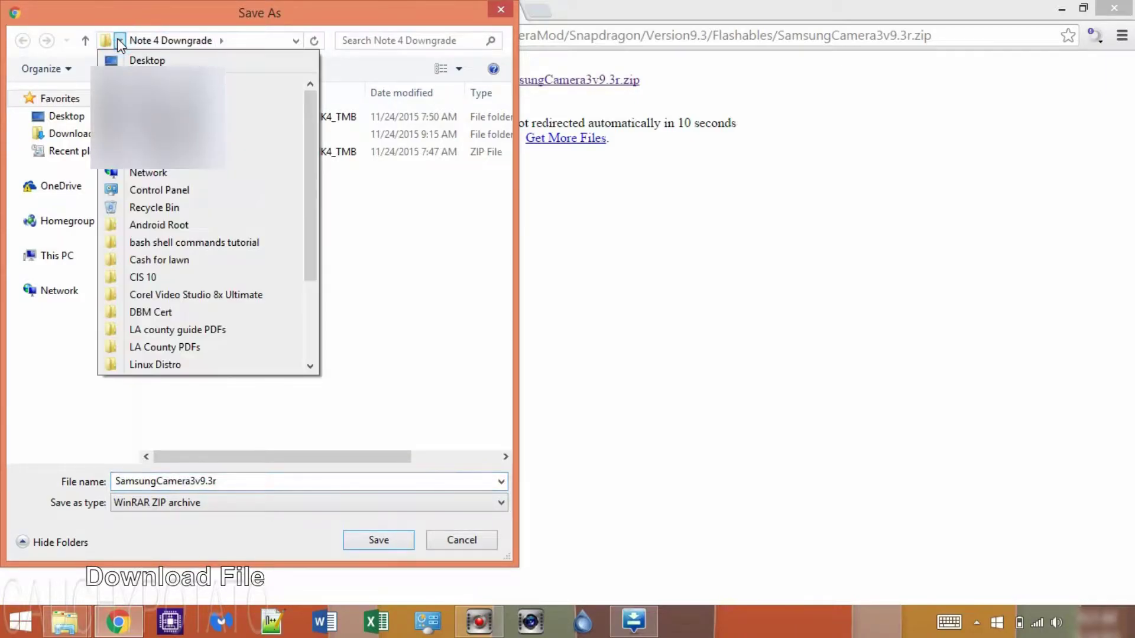
pyautogui.click(311, 365)
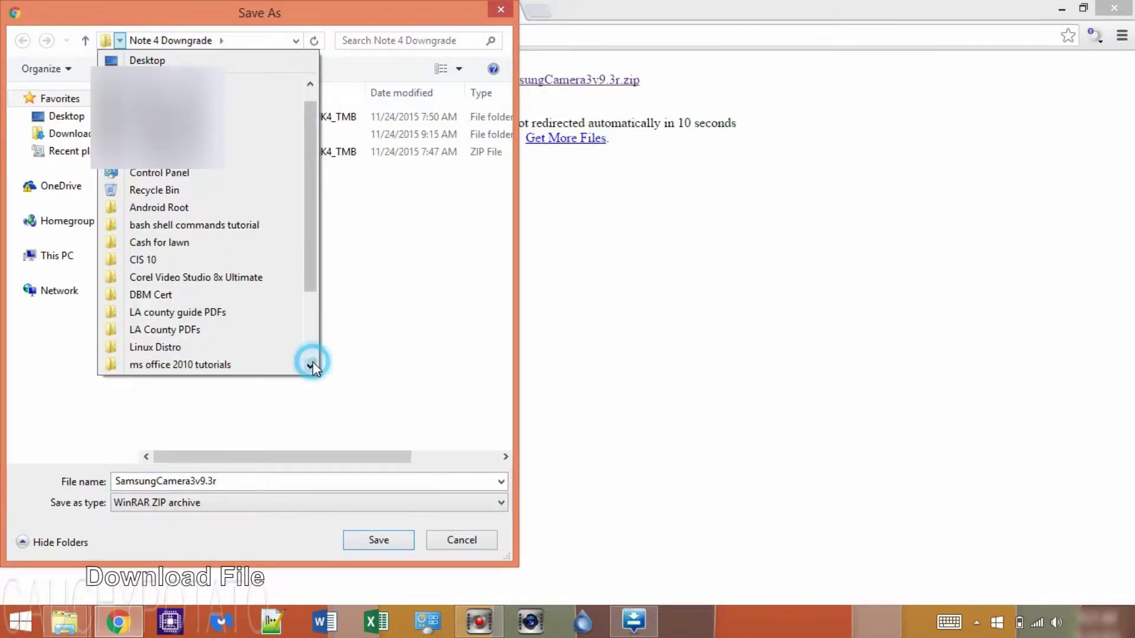
pyautogui.click(311, 366)
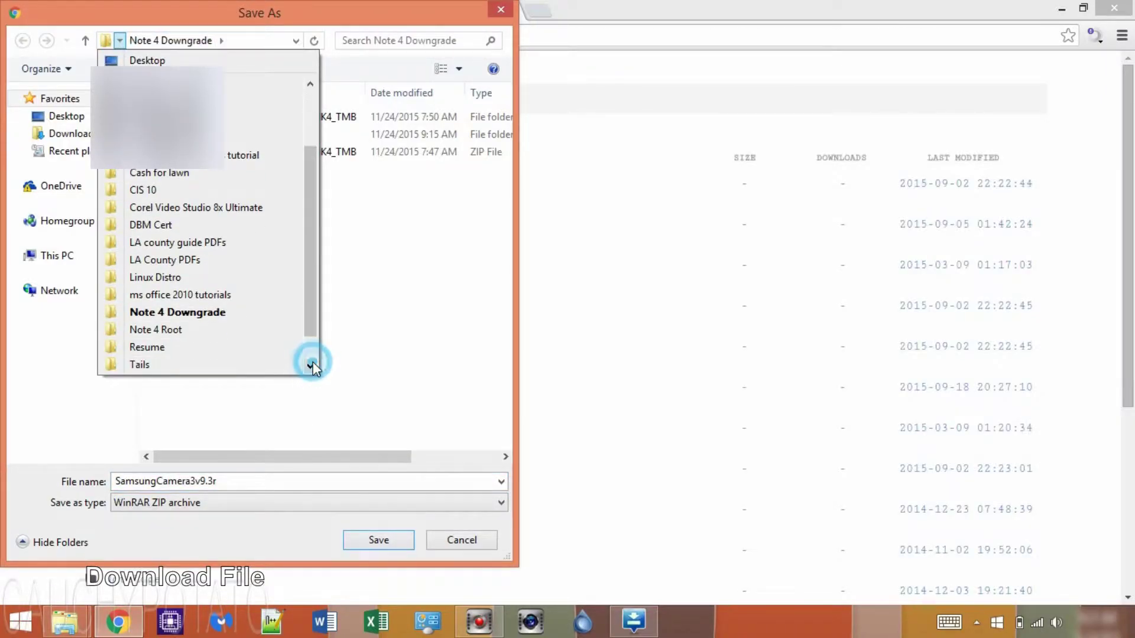
pyautogui.click(213, 328)
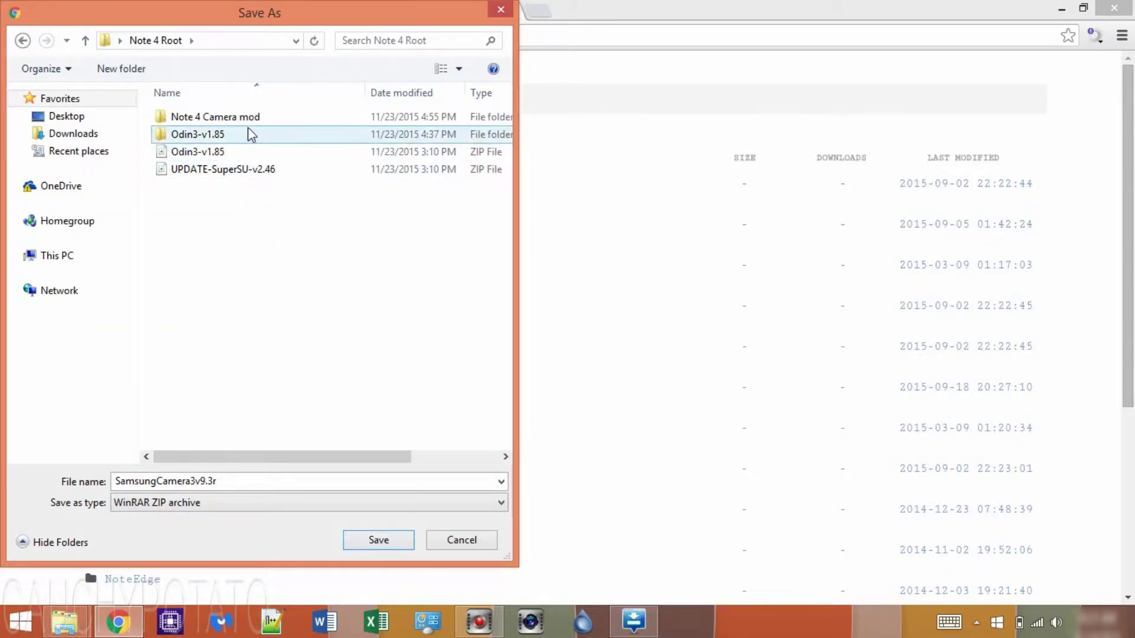
pyautogui.doubleClick(215, 116)
pyautogui.click(221, 116)
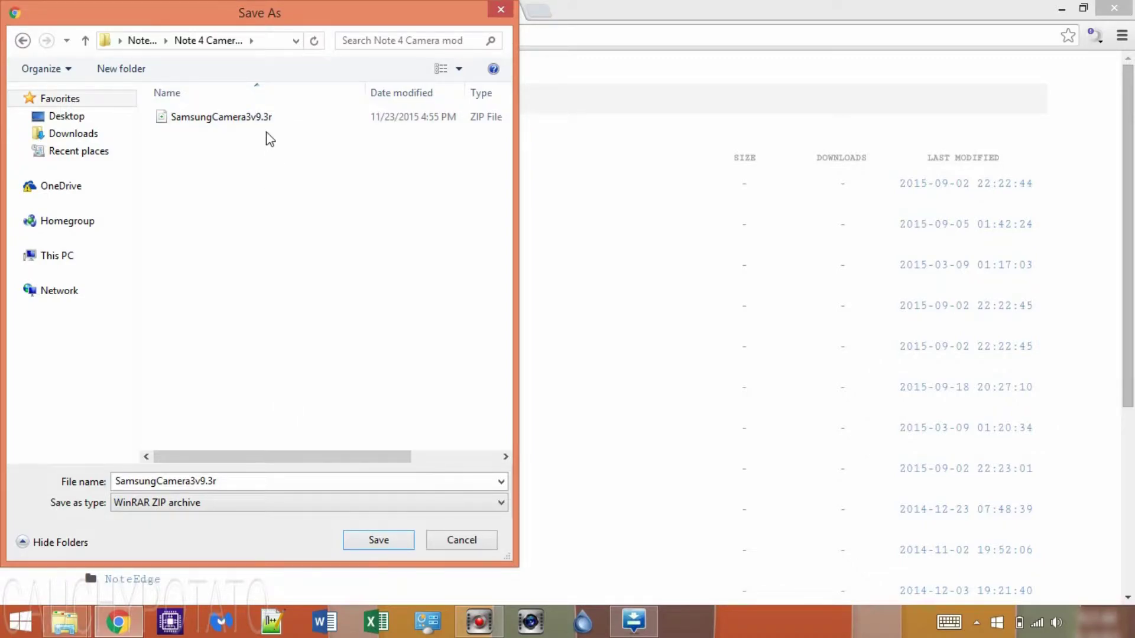
pyautogui.click(272, 119)
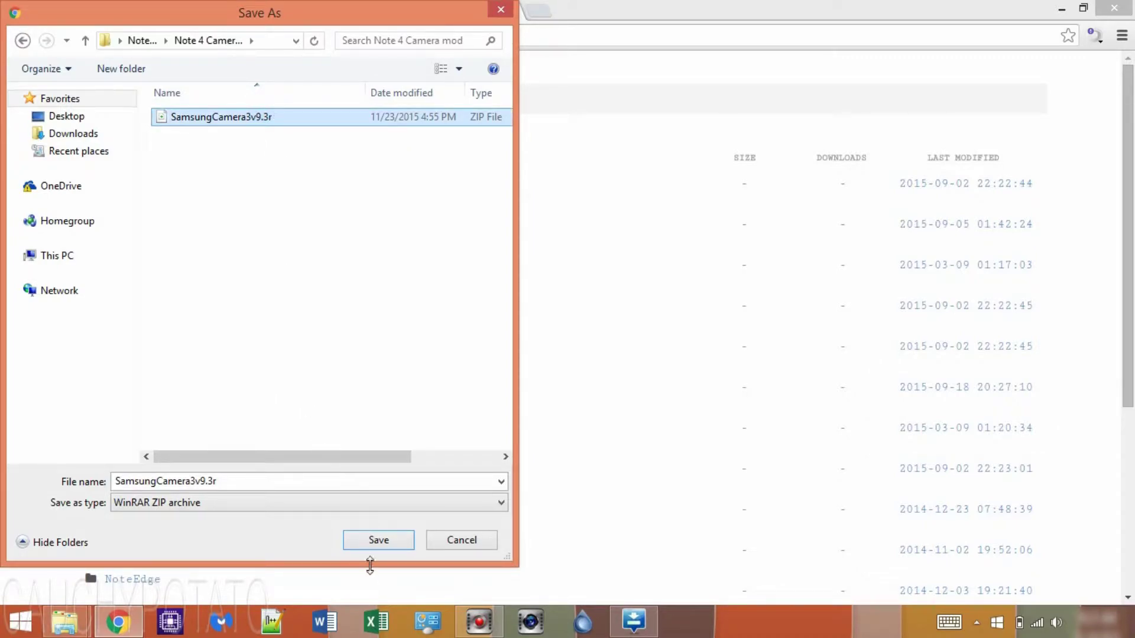
pyautogui.click(378, 539)
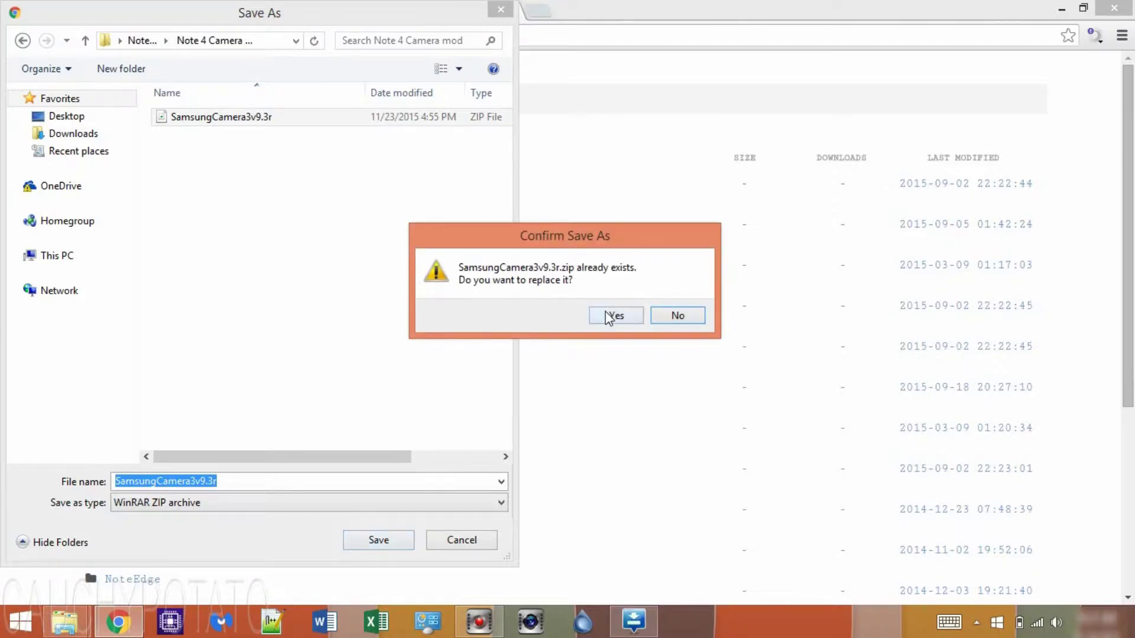
pyautogui.click(614, 316)
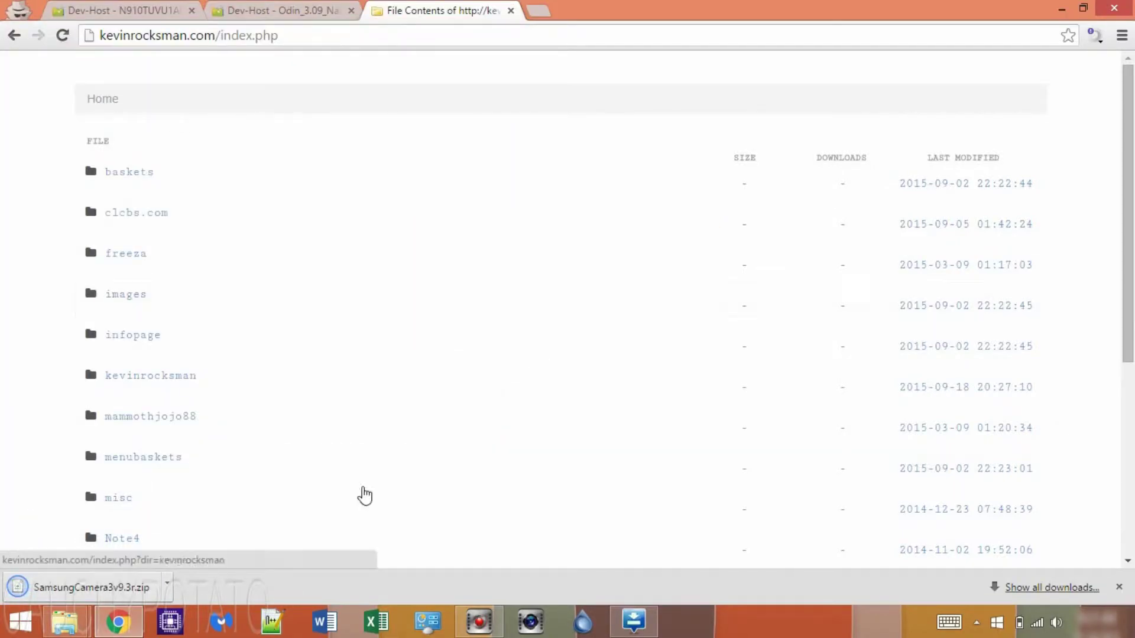
# - Show the downloaded SamsungCamera3v9.3r zip in its folder and copy it
pyautogui.click(169, 587)
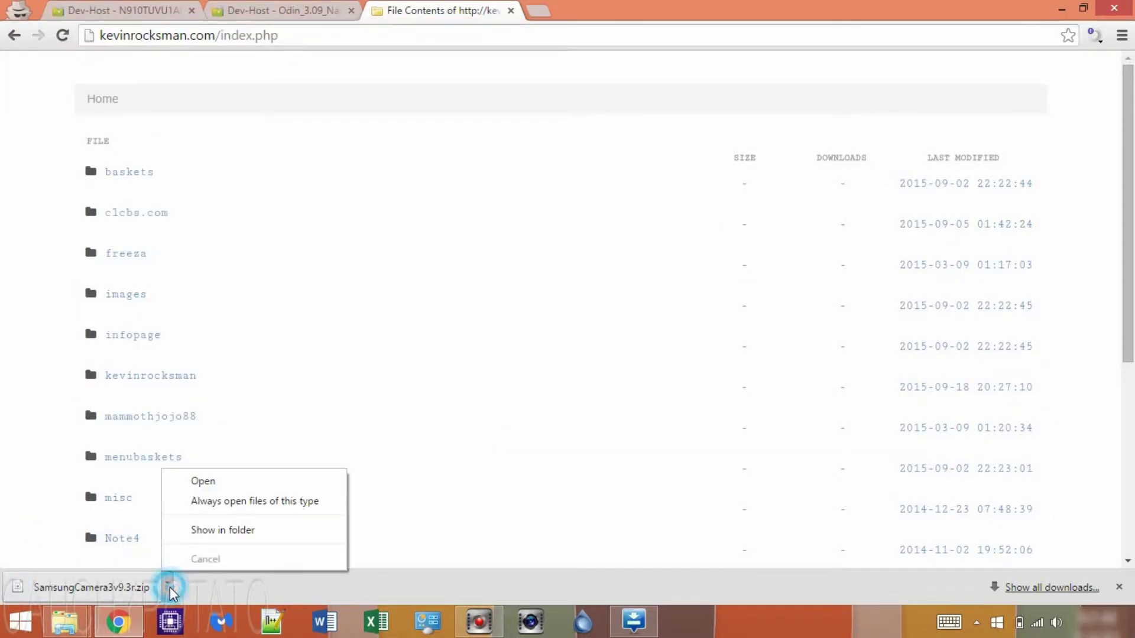
pyautogui.click(223, 530)
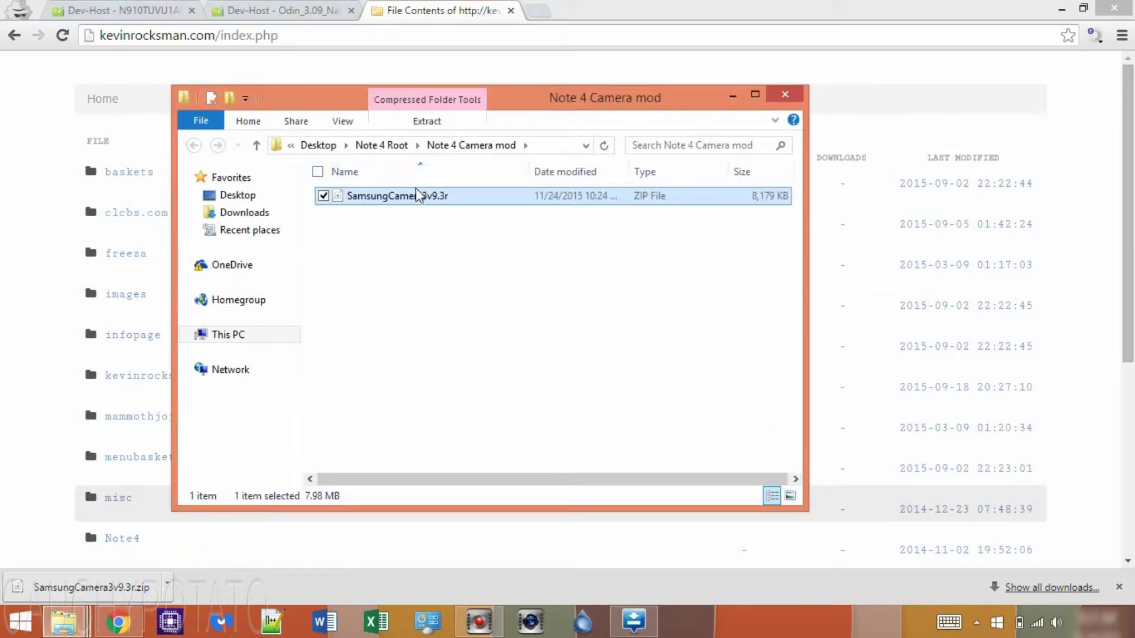
pyautogui.rightClick(422, 197)
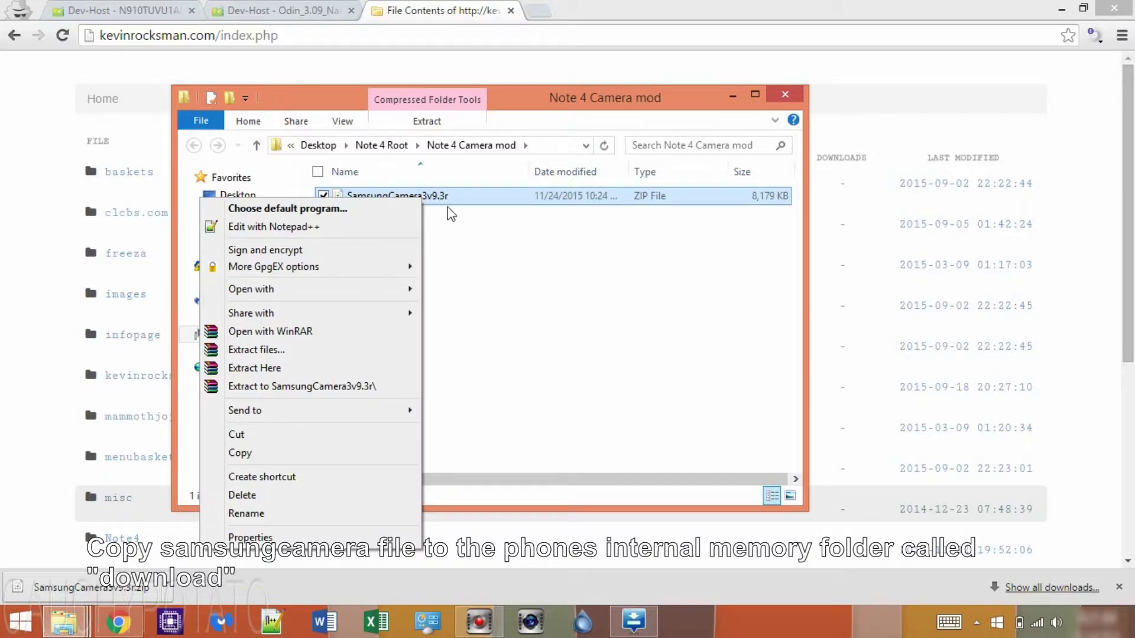
pyautogui.click(317, 451)
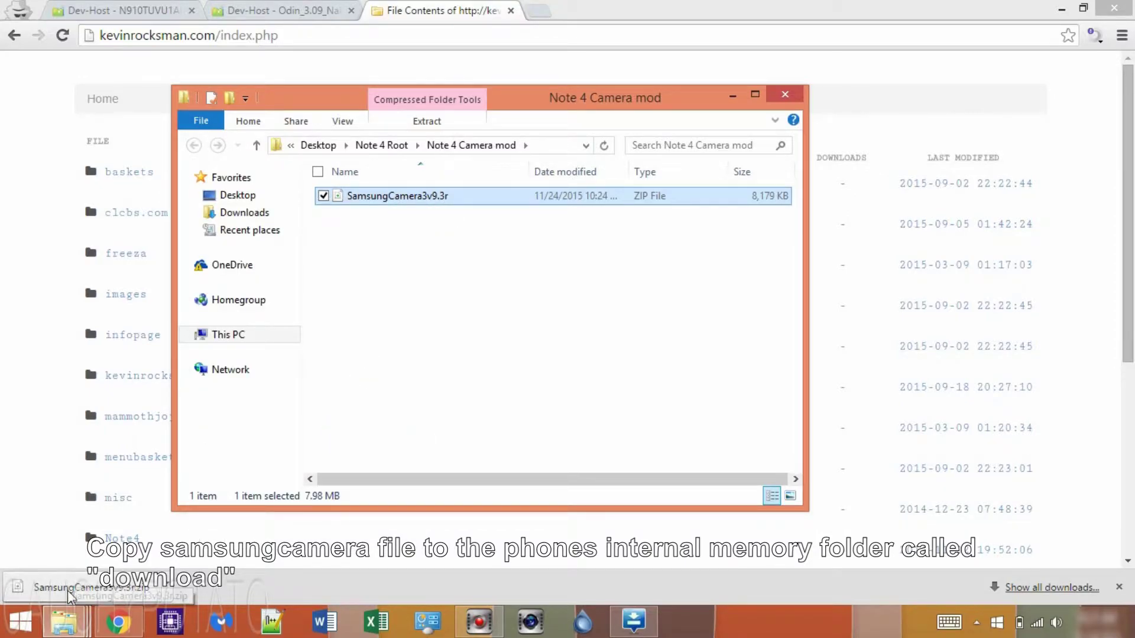
# - Paste the zip into This PC > Galaxy Note4 > Phone > Download
pyautogui.rightClick(61, 623)
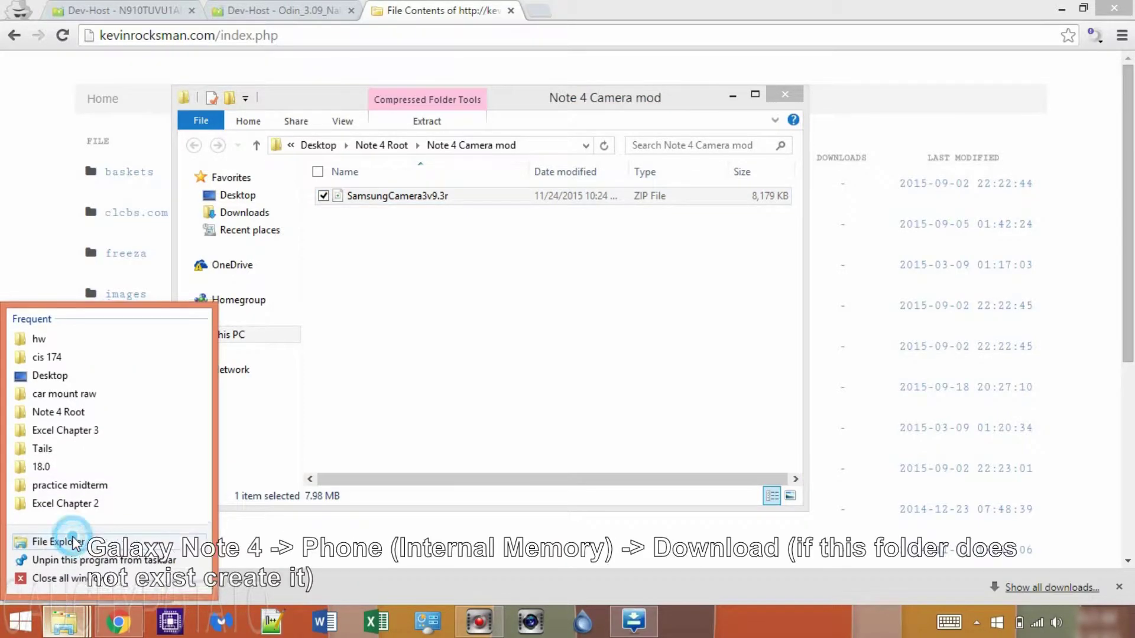
pyautogui.click(58, 539)
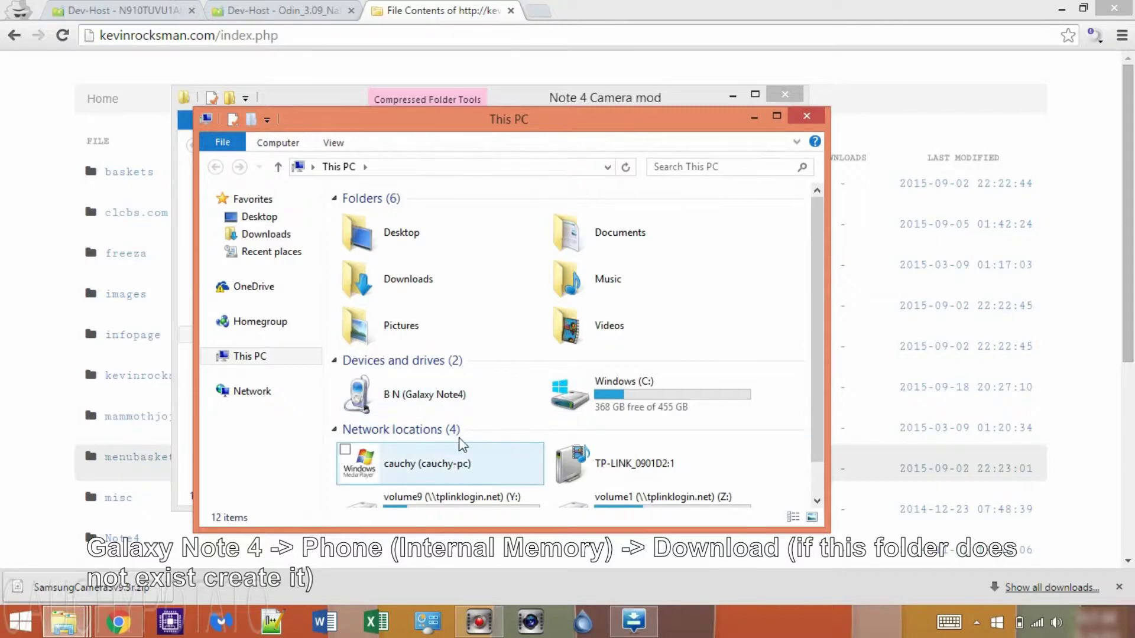
pyautogui.doubleClick(462, 399)
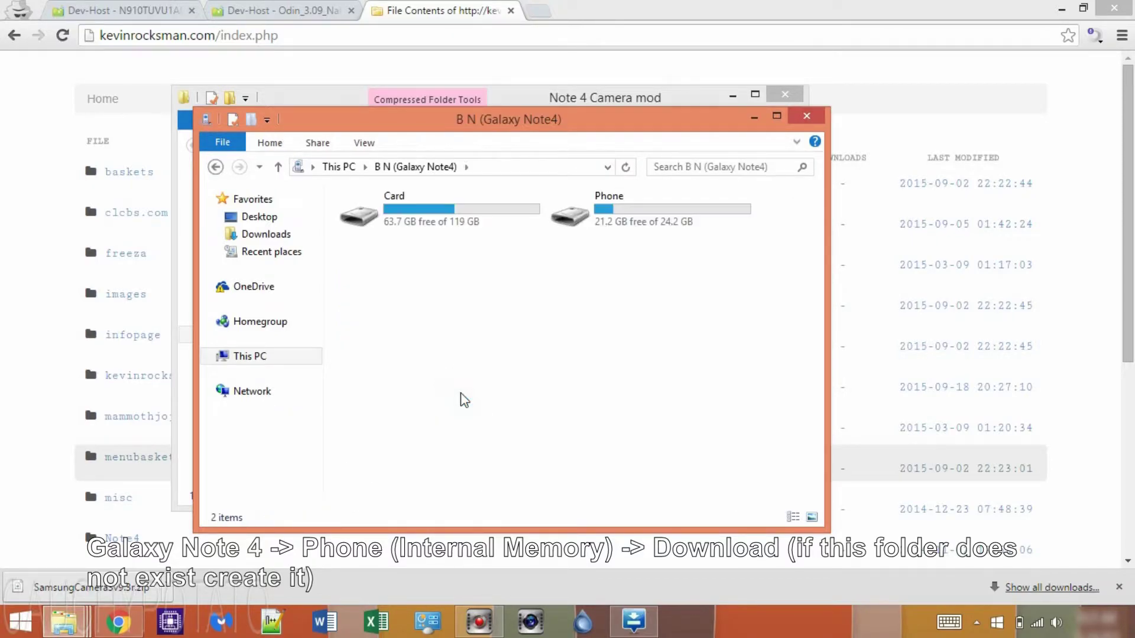
pyautogui.doubleClick(643, 222)
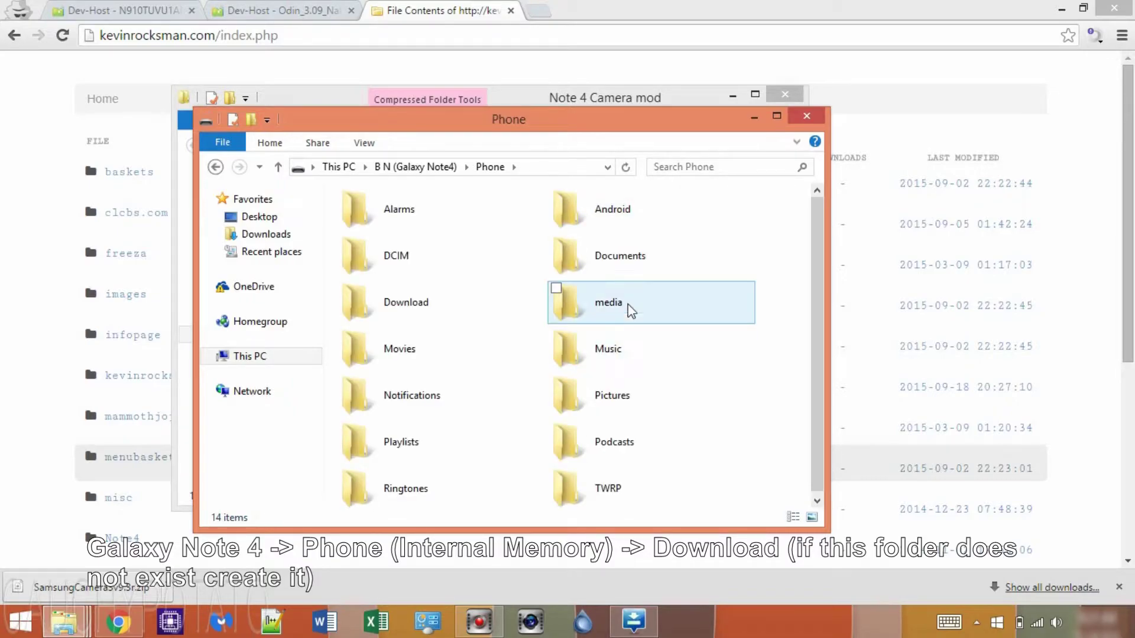
pyautogui.doubleClick(465, 306)
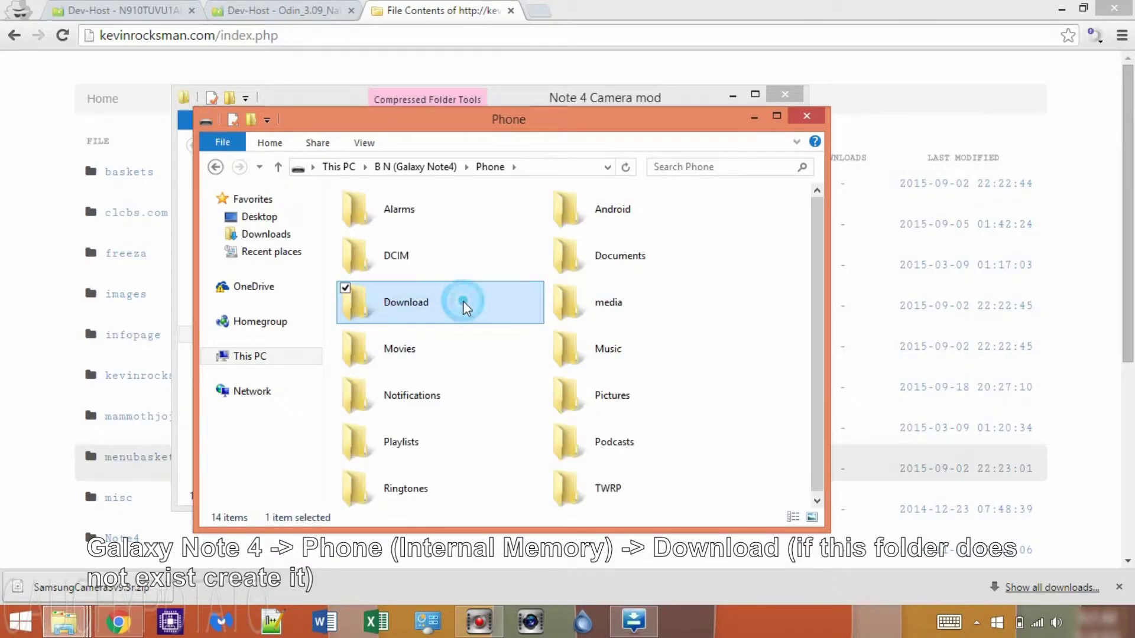
pyautogui.rightClick(524, 263)
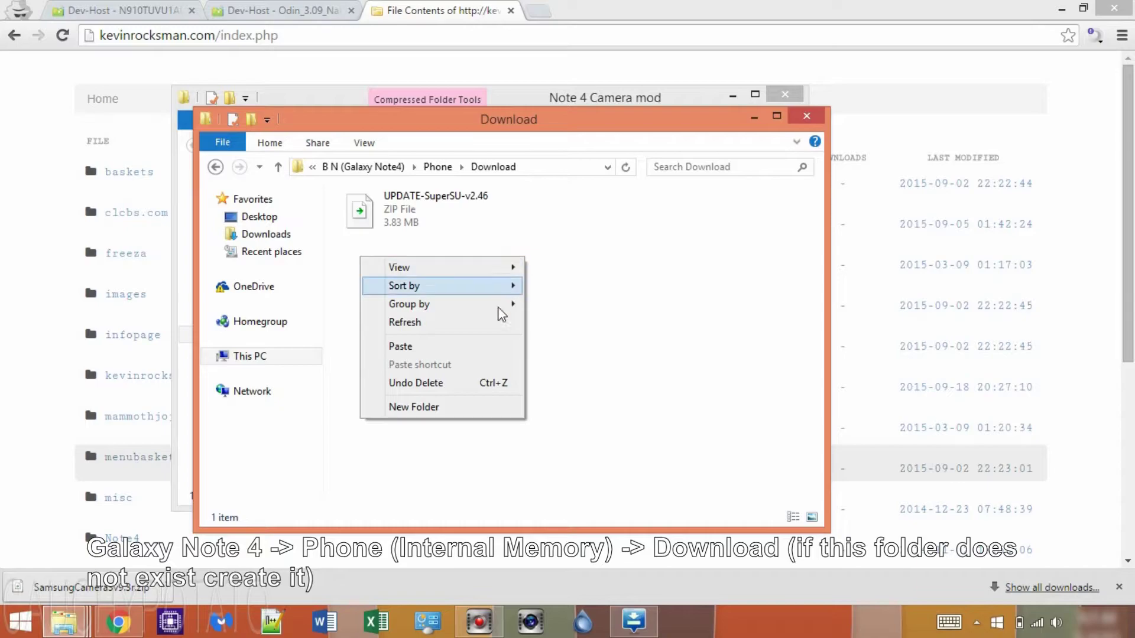
pyautogui.click(484, 353)
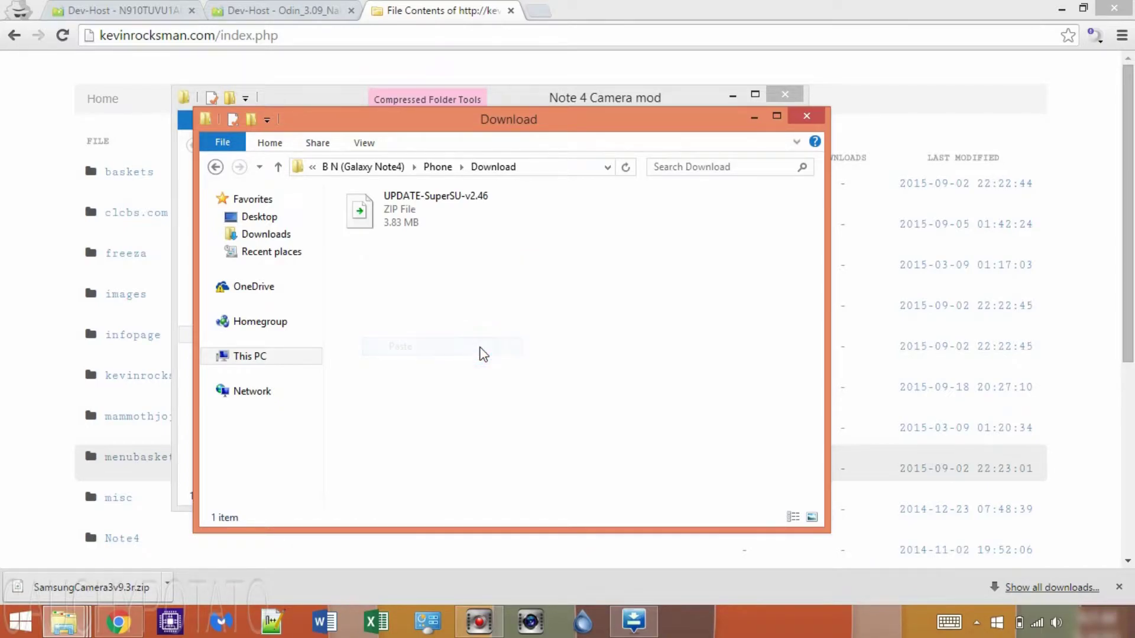